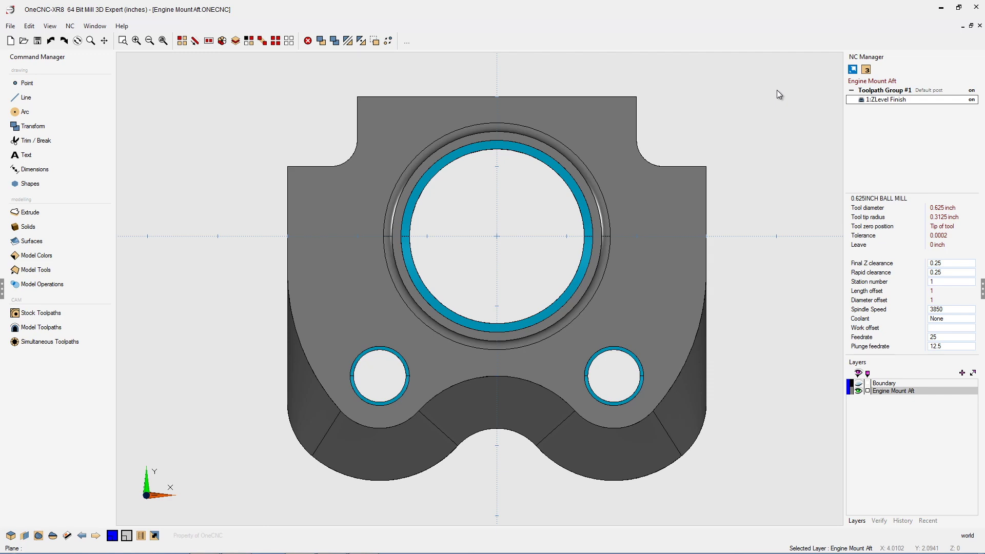
- Show the 1:ZLevel Finish toolpath on the engine mount in an isometric view
{"action": "key", "text": "ctrl+i"}
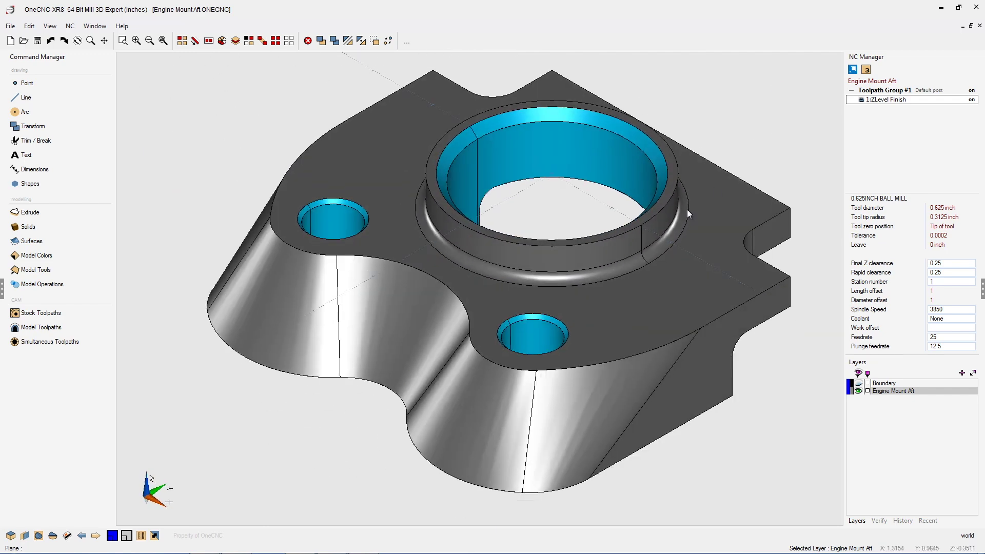
{"action": "middle_click_drag", "start_coordinate": [686, 208], "coordinate": [685, 214]}
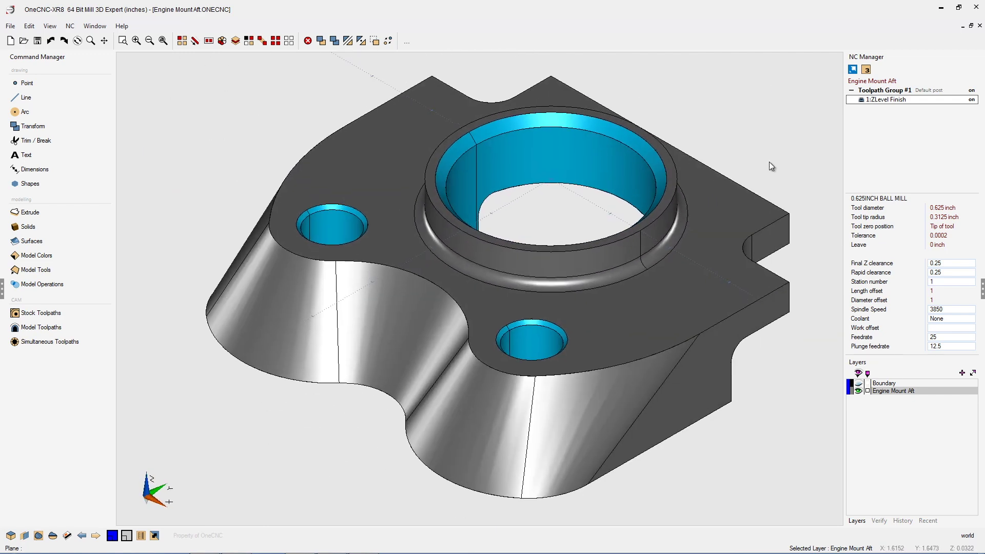
{"action": "left_click", "coordinate": [902, 100]}
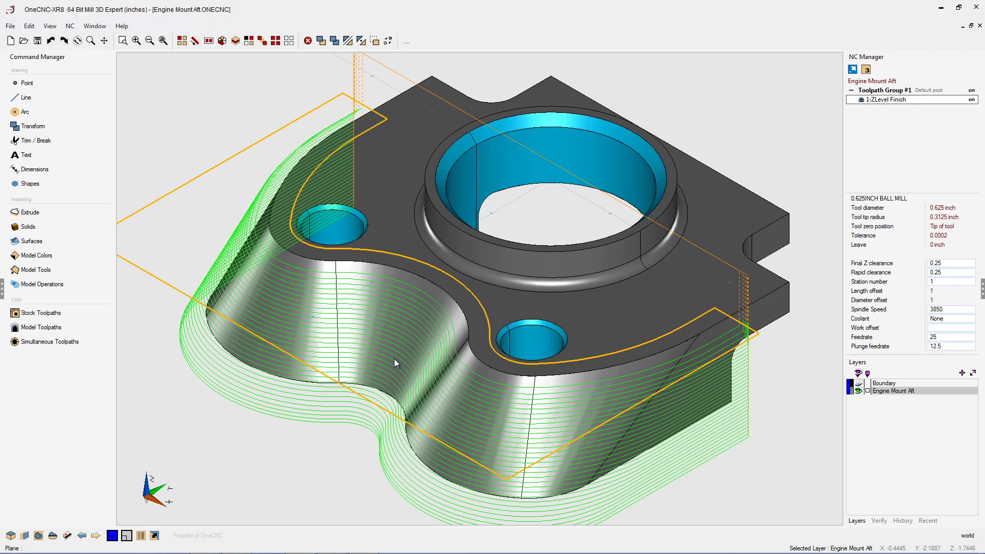
- Simulate Toolpath Group #1 in Live Preview, panning and zooming in on the part
{"action": "right_click", "coordinate": [901, 94]}
{"action": "left_click", "coordinate": [908, 134]}
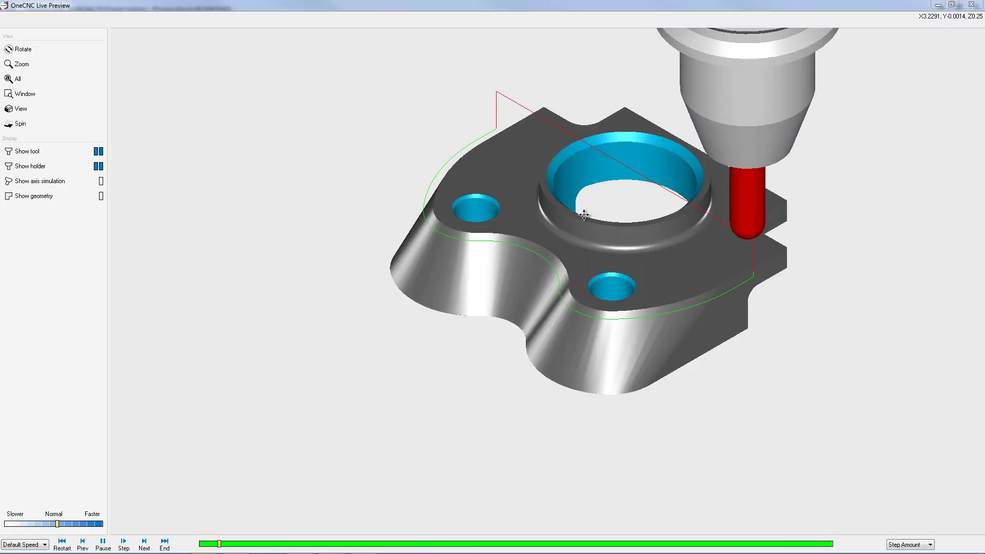
{"action": "middle_click_drag", "start_coordinate": [595, 206], "coordinate": [552, 240]}
{"action": "left_click", "coordinate": [34, 62]}
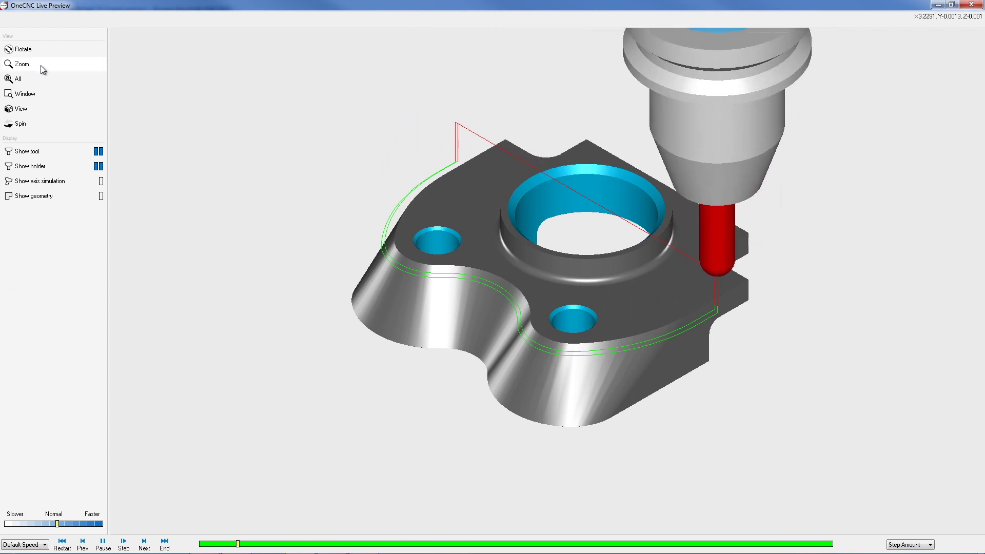
{"action": "left_click_drag", "start_coordinate": [566, 248], "coordinate": [534, 218]}
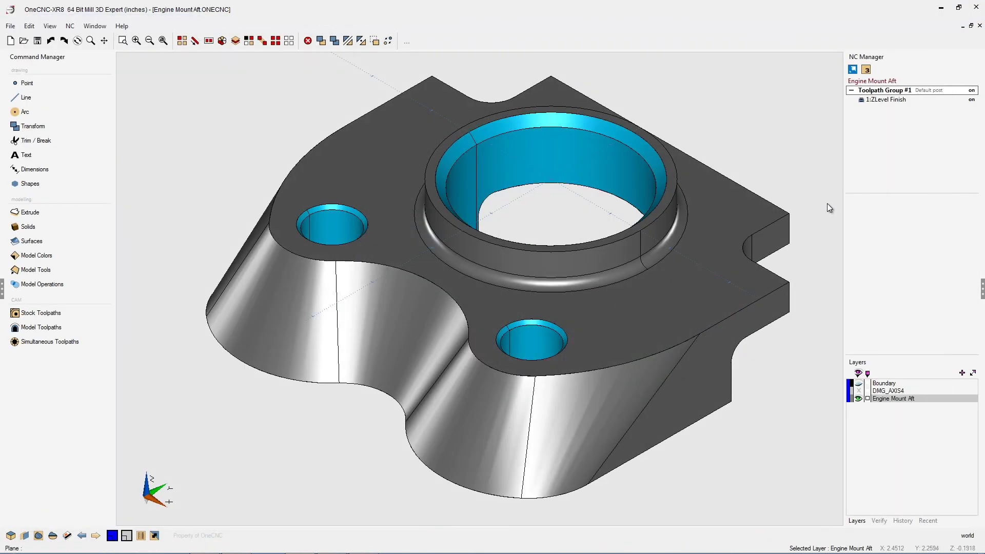
- Reopen the 1:ZLevel Finish operation for editing and advance to its Entry and Path Settings
{"action": "right_click", "coordinate": [881, 101]}
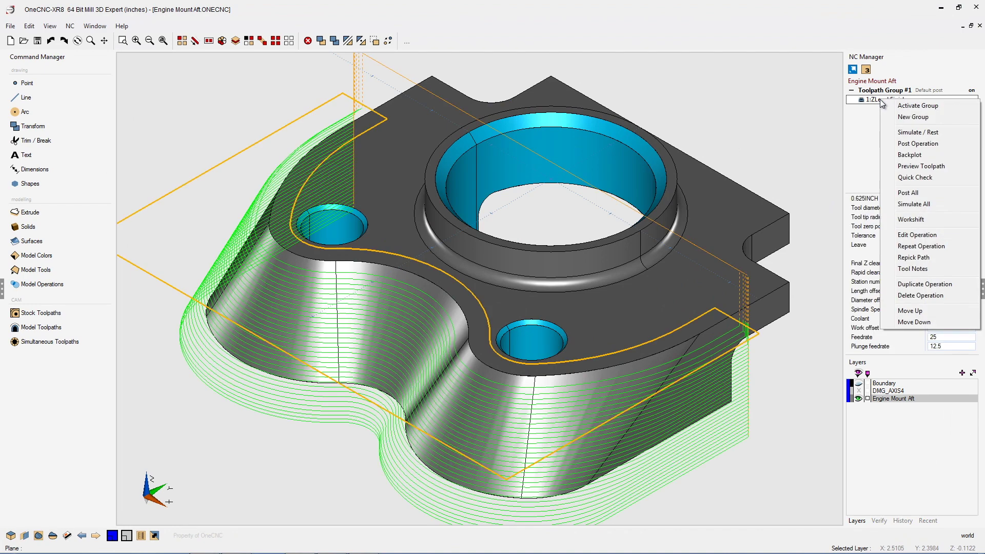
{"action": "left_click", "coordinate": [918, 235]}
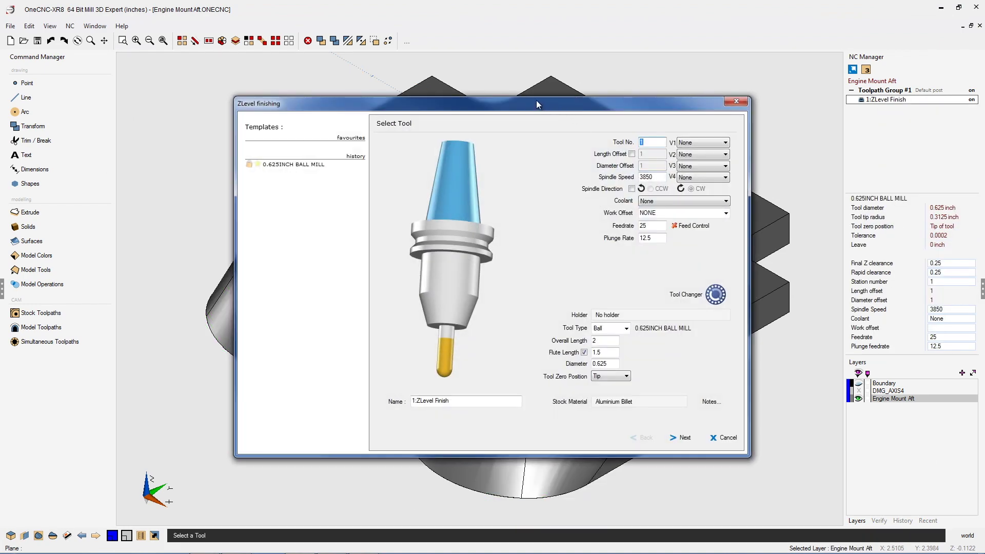
{"action": "left_click_drag", "start_coordinate": [537, 105], "coordinate": [421, 62]}
{"action": "left_click", "coordinate": [565, 395]}
{"action": "left_click", "coordinate": [571, 394]}
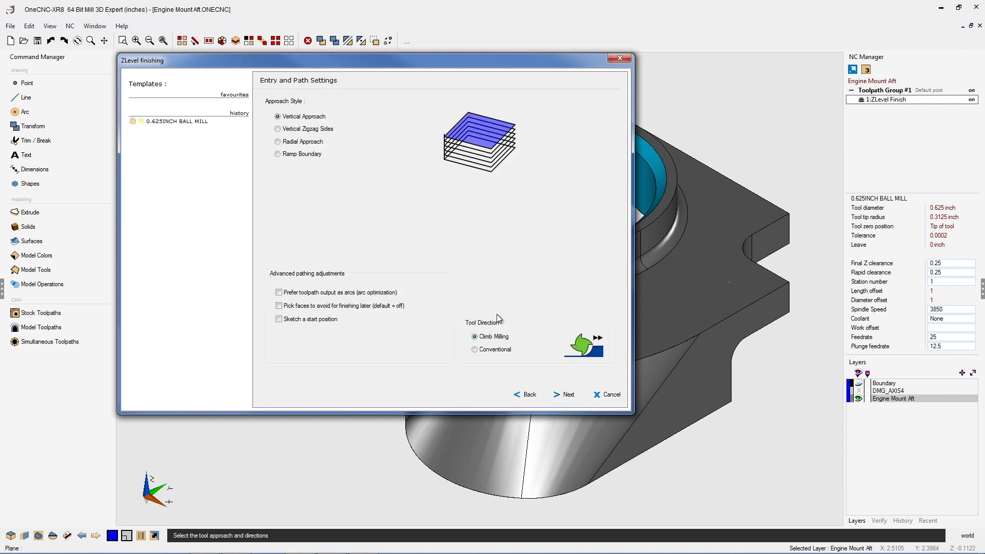
- Set the approach to Vertical Zigzag Sides, then finish while keeping the existing machining boundary
{"action": "left_click", "coordinate": [277, 129]}
{"action": "left_click", "coordinate": [570, 396]}
{"action": "left_click", "coordinate": [570, 397]}
{"action": "left_click", "coordinate": [570, 396]}
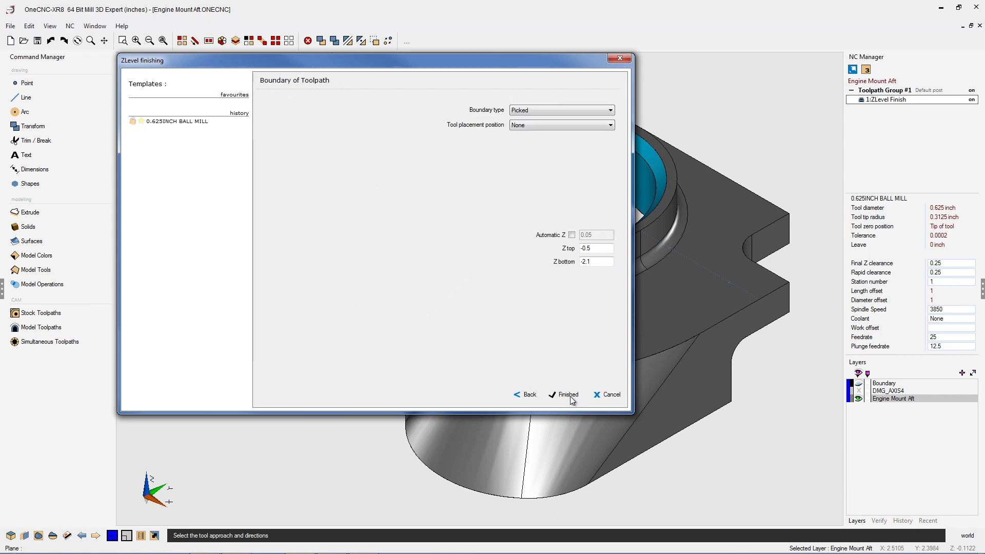
{"action": "left_click", "coordinate": [568, 397]}
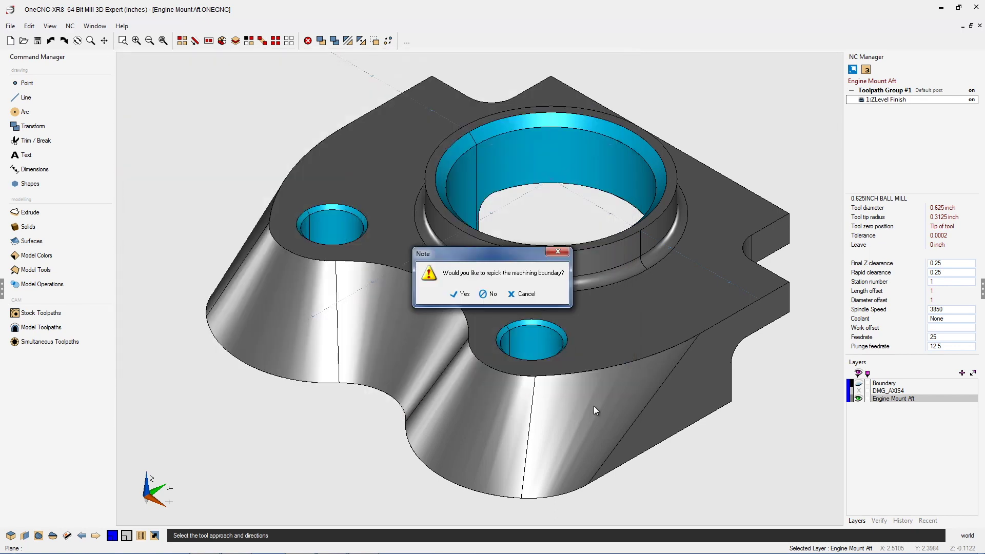
{"action": "left_click", "coordinate": [494, 292]}
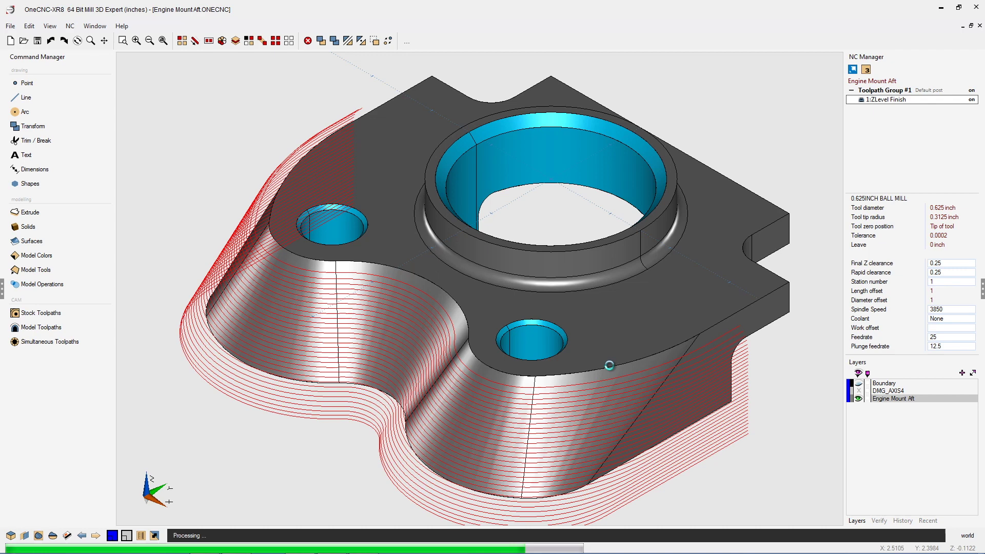
- Simulate the regenerated zigzag ZLevel Finish in Live Preview, zooming and orbiting, then close it
{"action": "right_click", "coordinate": [892, 101]}
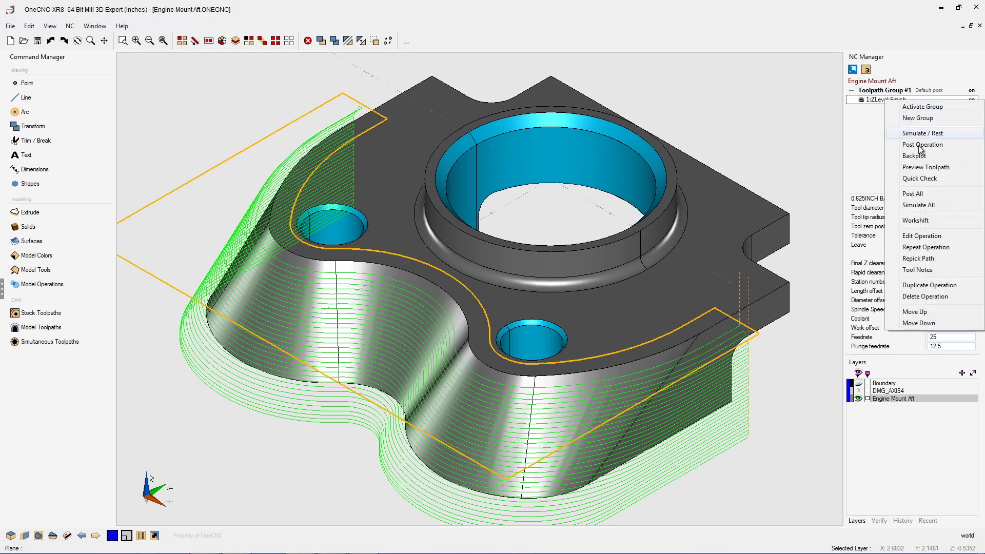
{"action": "left_click", "coordinate": [922, 171]}
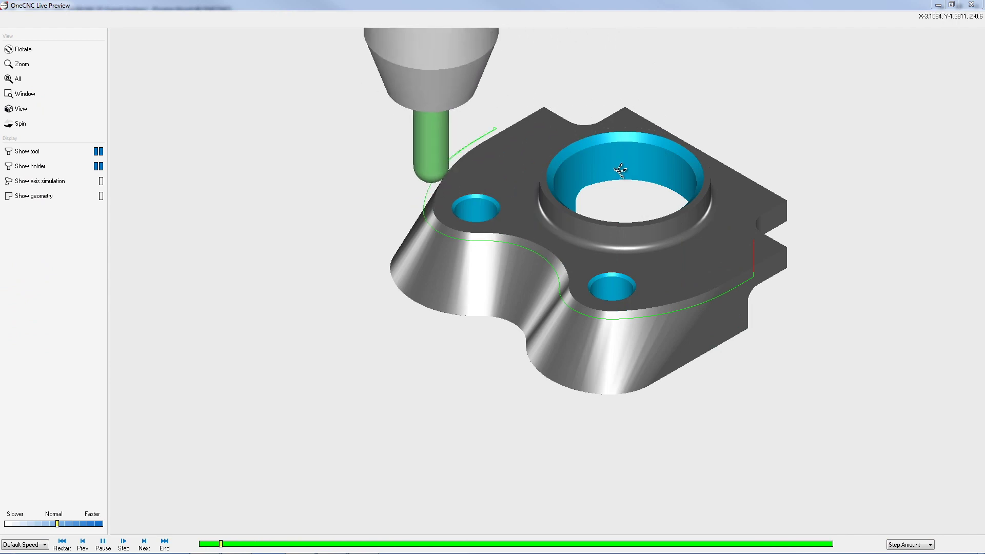
{"action": "left_click_drag", "start_coordinate": [565, 215], "coordinate": [544, 227]}
{"action": "left_click", "coordinate": [39, 69]}
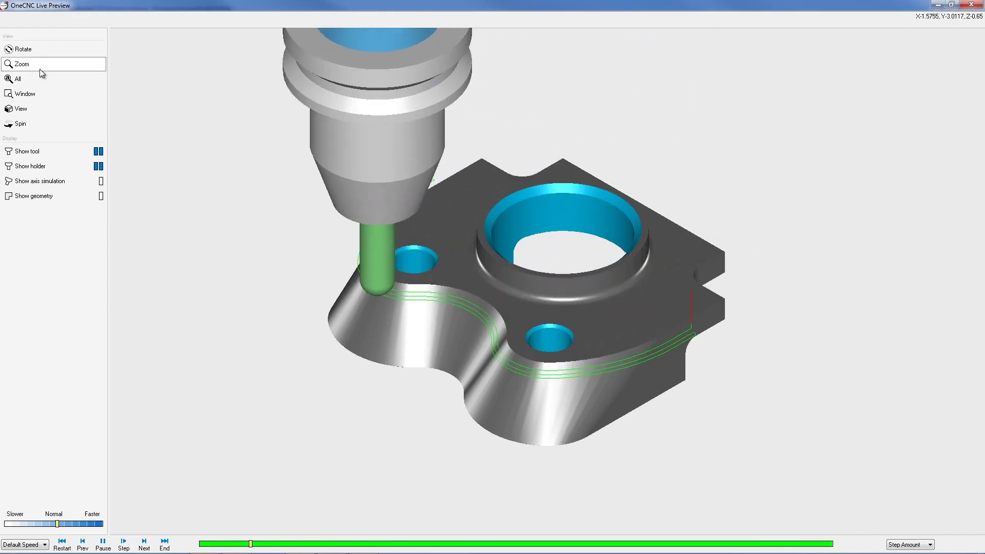
{"action": "left_click_drag", "start_coordinate": [483, 295], "coordinate": [564, 287]}
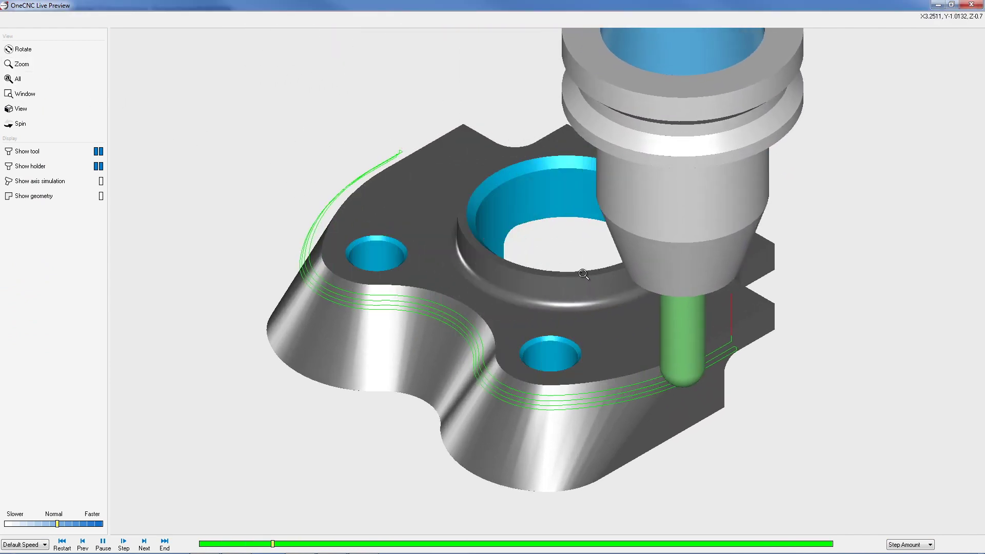
{"action": "middle_click_drag", "start_coordinate": [667, 280], "coordinate": [538, 106]}
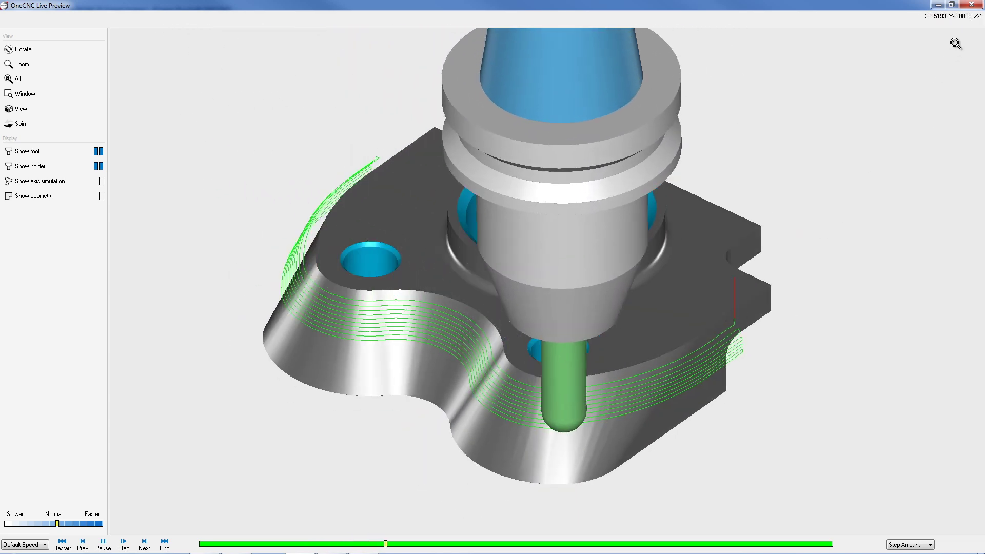
{"action": "left_click", "coordinate": [973, 5]}
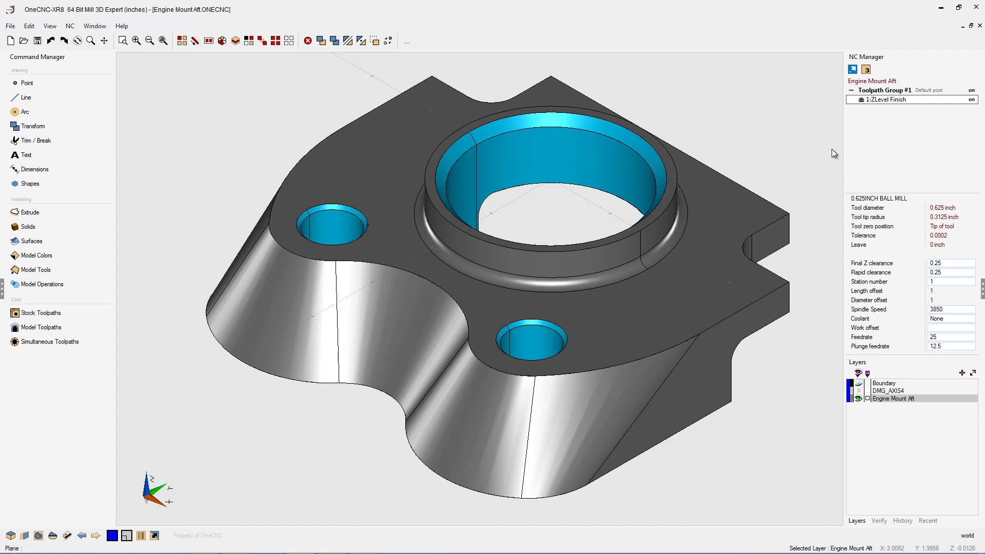
- Post Toolpath Group #1 through NC Processing, saving the code as Engine Mount Aft
{"action": "right_click", "coordinate": [907, 93]}
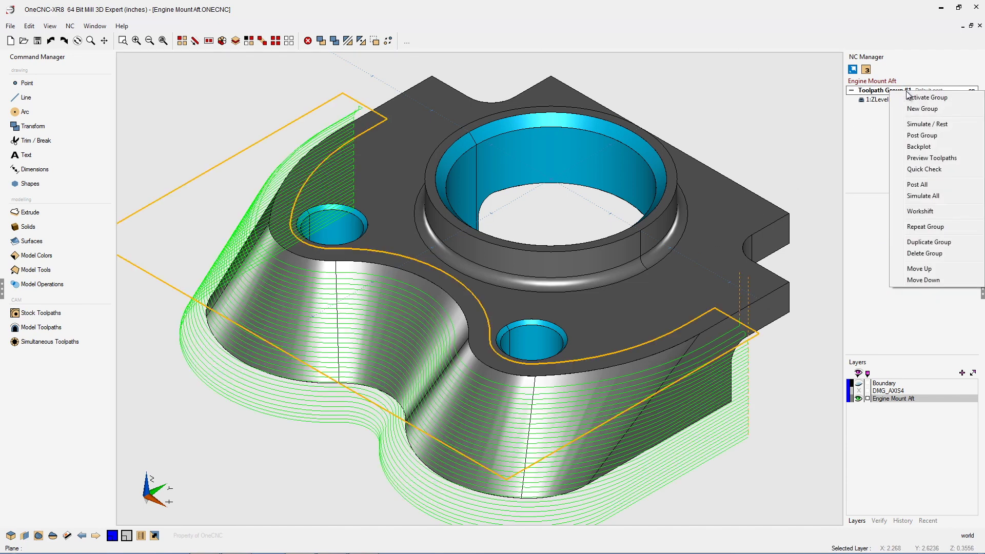
{"action": "left_click", "coordinate": [921, 135]}
{"action": "left_click_drag", "start_coordinate": [524, 139], "coordinate": [315, 63]}
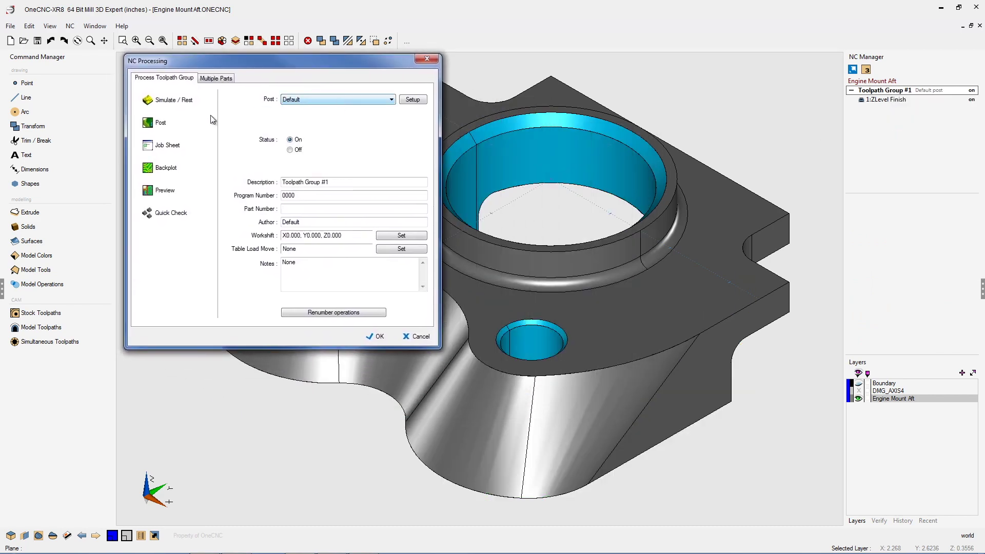
{"action": "left_click", "coordinate": [184, 126]}
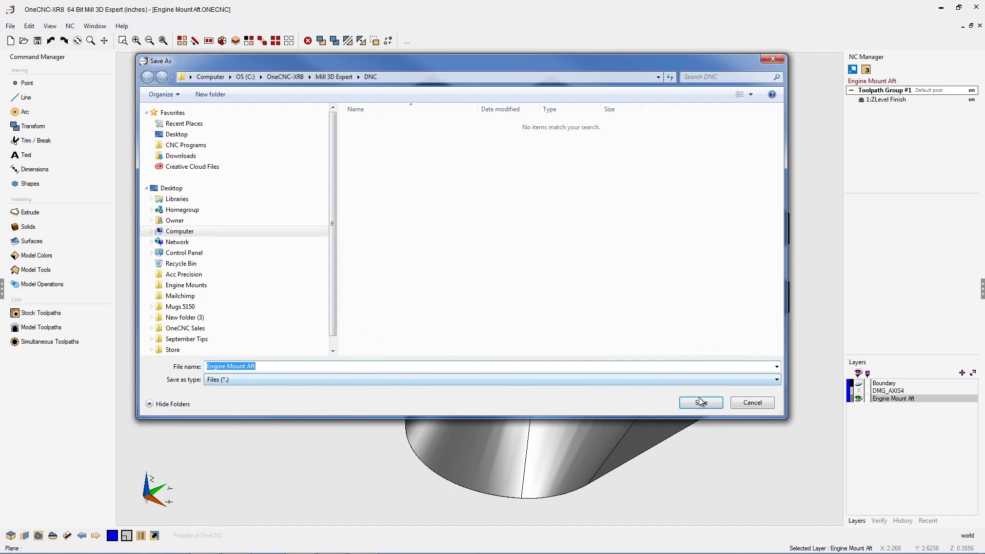
{"action": "left_click", "coordinate": [701, 402]}
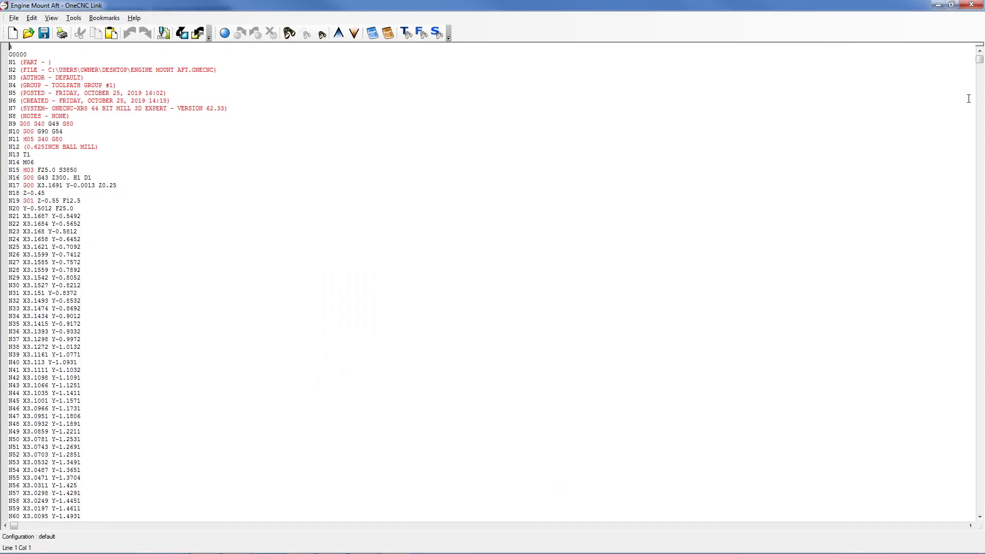
- Scroll to the end of the posted code to confirm it ends at line N16922
{"action": "left_click_drag", "start_coordinate": [980, 62], "coordinate": [980, 507]}
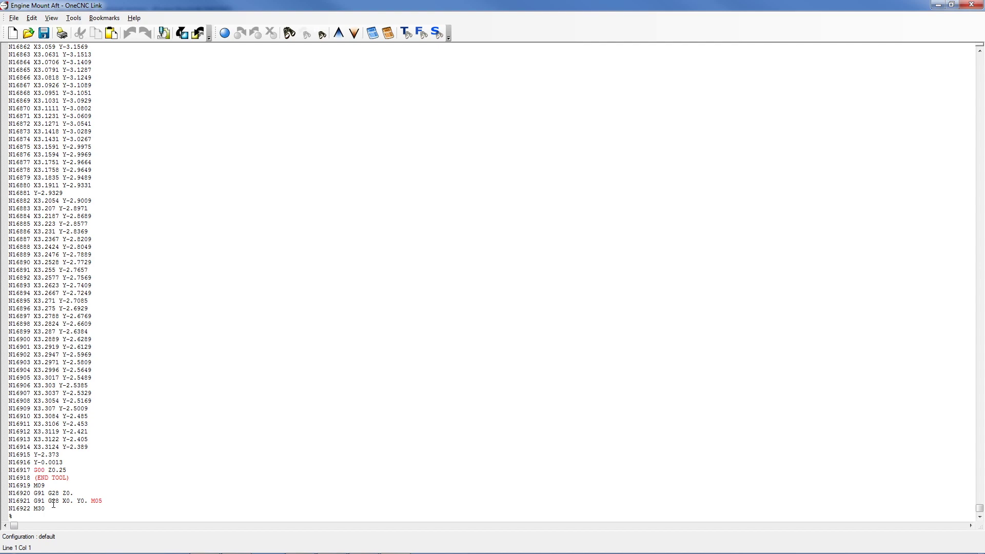
- Close OneCNC Link and reopen the ZLevel Finish operation at its Entry and Path Settings
{"action": "left_click", "coordinate": [971, 5]}
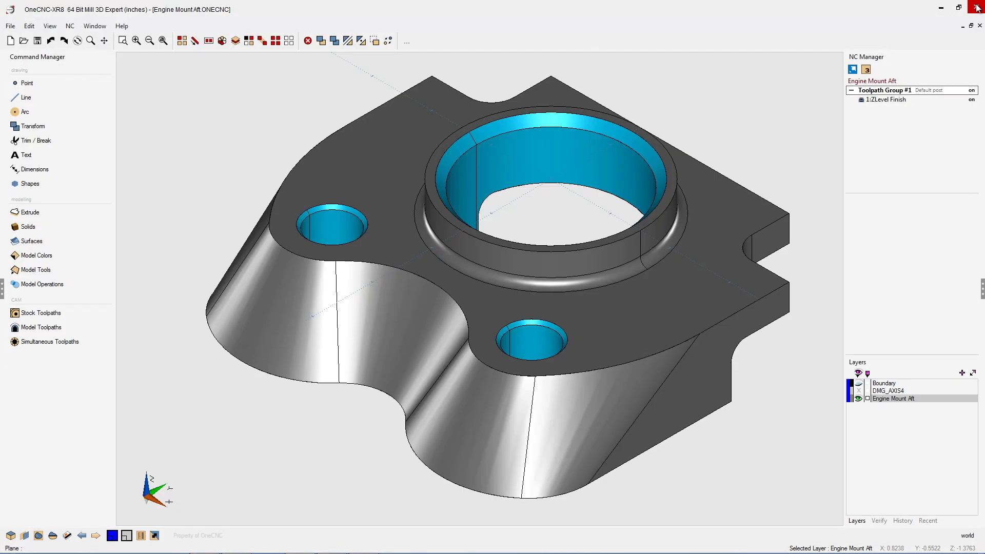
{"action": "right_click", "coordinate": [897, 100]}
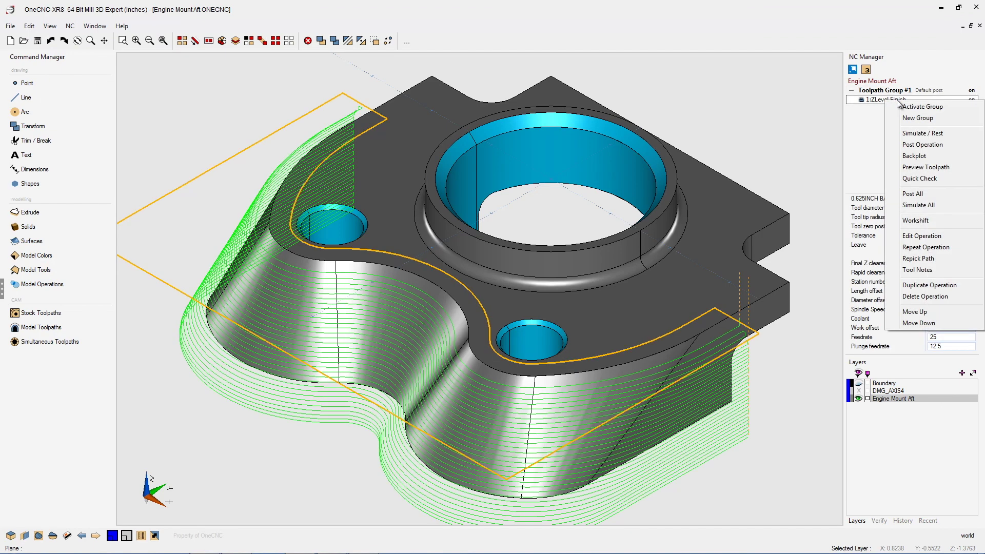
{"action": "left_click", "coordinate": [922, 236]}
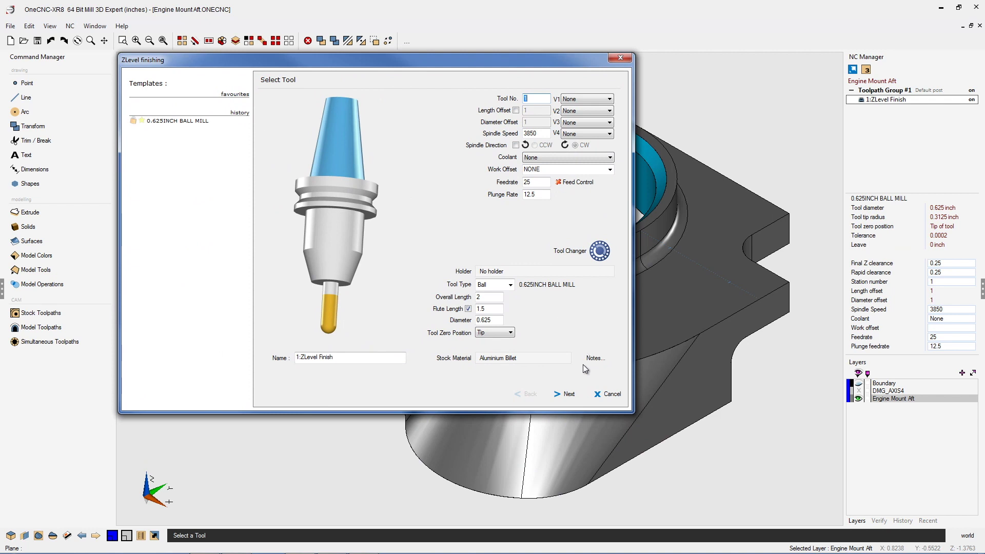
{"action": "left_click", "coordinate": [568, 394]}
{"action": "left_click", "coordinate": [568, 394]}
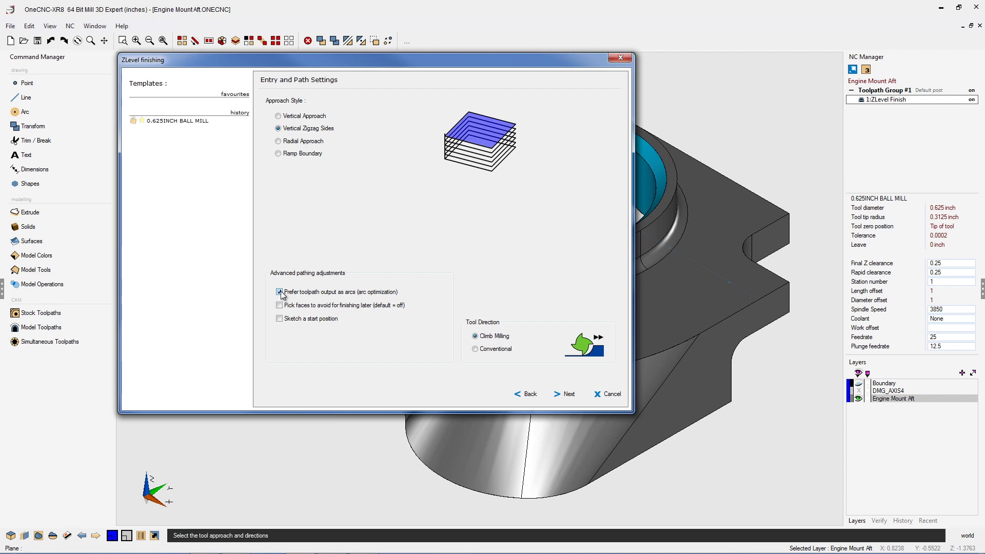
- Finish the edit with Vertical Zigzag Sides and arc optimization, keeping the existing boundary
{"action": "left_click", "coordinate": [568, 394]}
{"action": "left_click", "coordinate": [568, 394]}
{"action": "left_click", "coordinate": [568, 394]}
{"action": "left_click", "coordinate": [567, 394]}
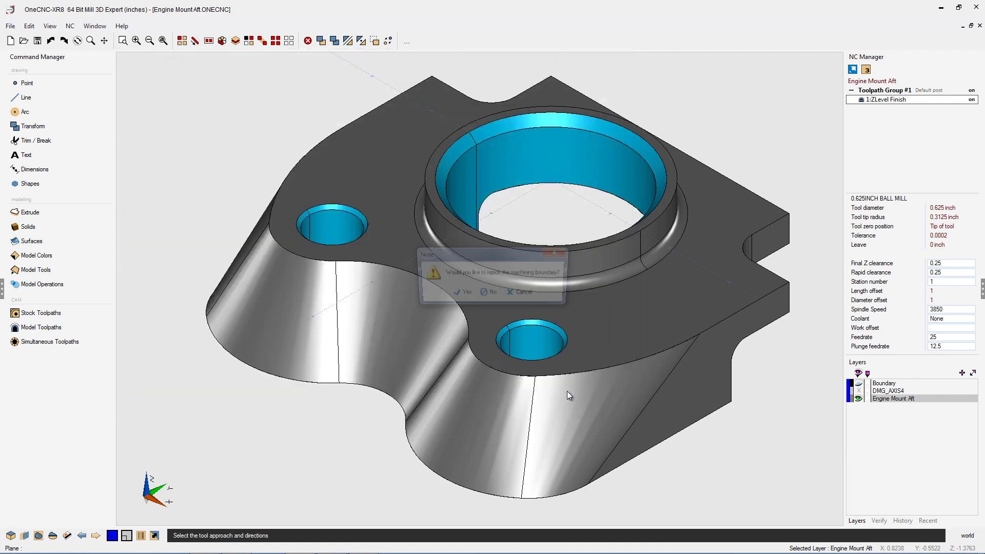
{"action": "left_click", "coordinate": [494, 293]}
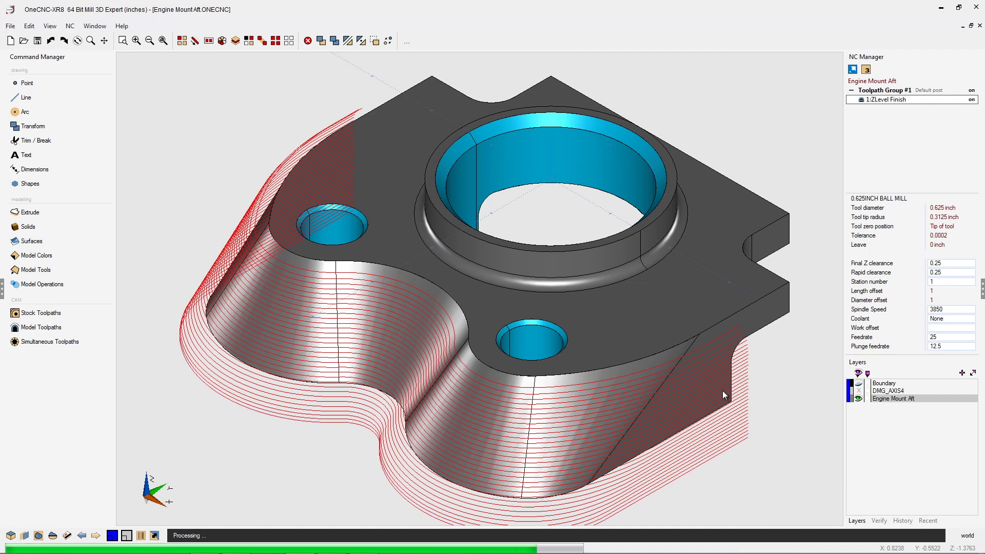
- Repost Toolpath Group #1, saving over the Engine Mount Aft file in the DNC folder
{"action": "right_click", "coordinate": [888, 92]}
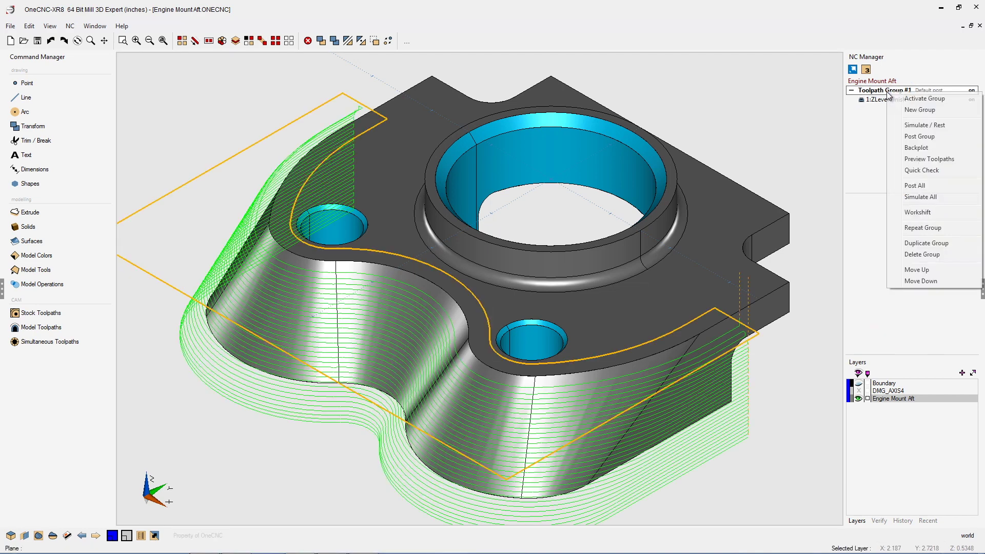
{"action": "left_click", "coordinate": [916, 137]}
{"action": "left_click_drag", "start_coordinate": [573, 137], "coordinate": [349, 58]}
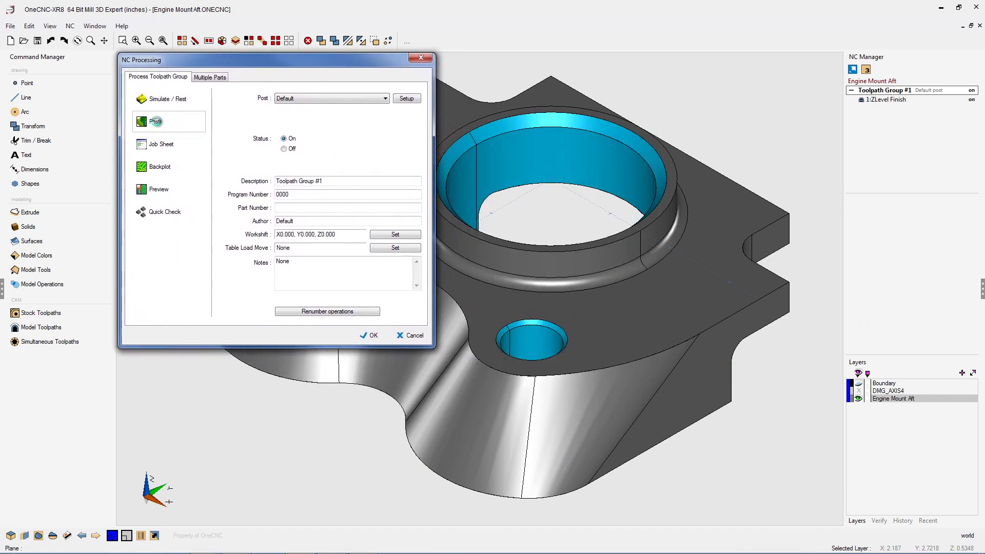
{"action": "left_click", "coordinate": [157, 123]}
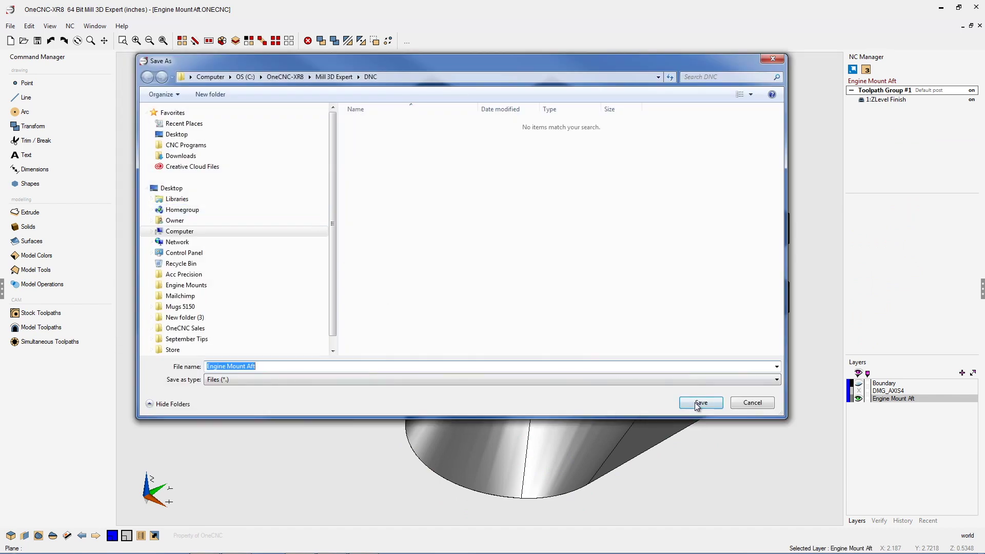
{"action": "left_click", "coordinate": [699, 402]}
- Confirm the file replacement, check the code now ends at N870, then close Link and re-centre the model
{"action": "key", "text": "Return"}
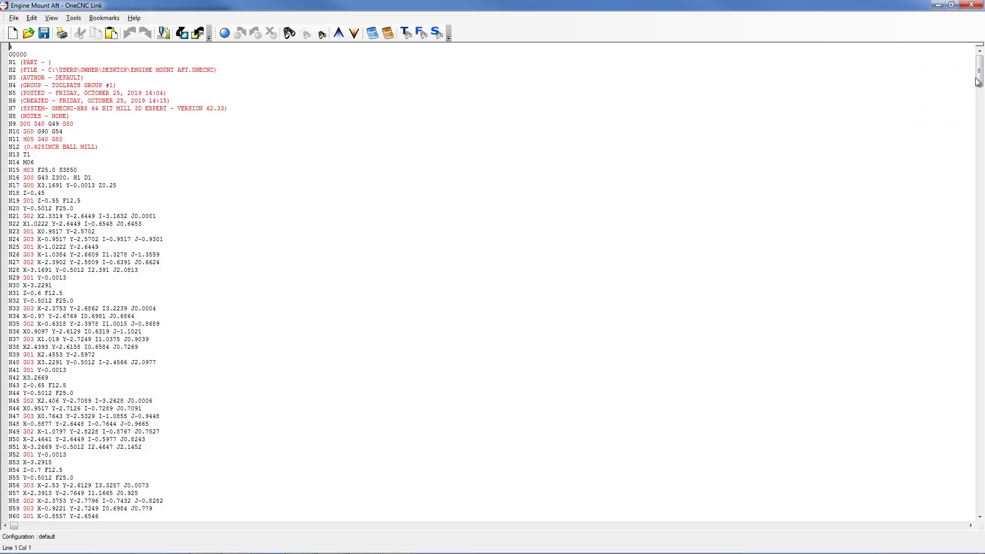
{"action": "left_click_drag", "start_coordinate": [977, 81], "coordinate": [979, 513]}
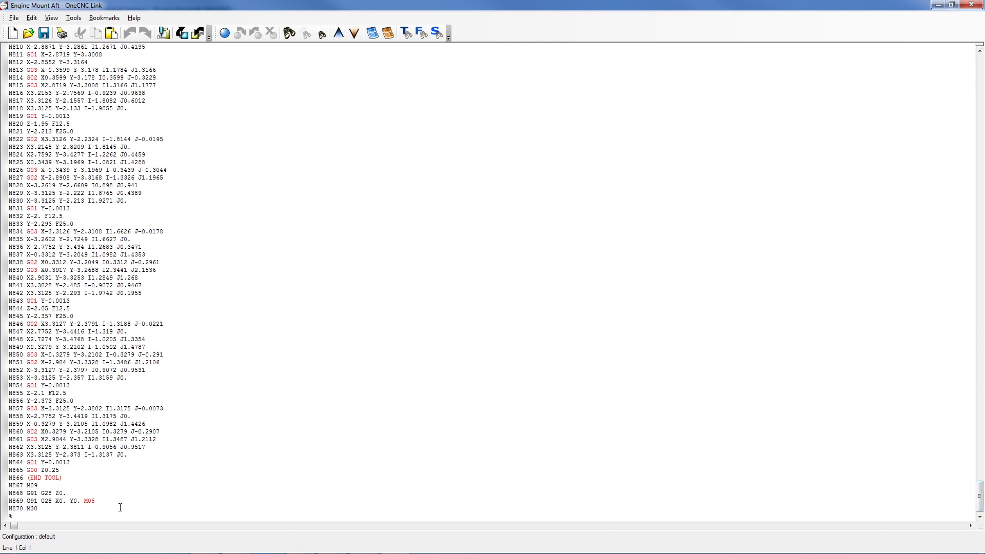
{"action": "left_click", "coordinate": [971, 4]}
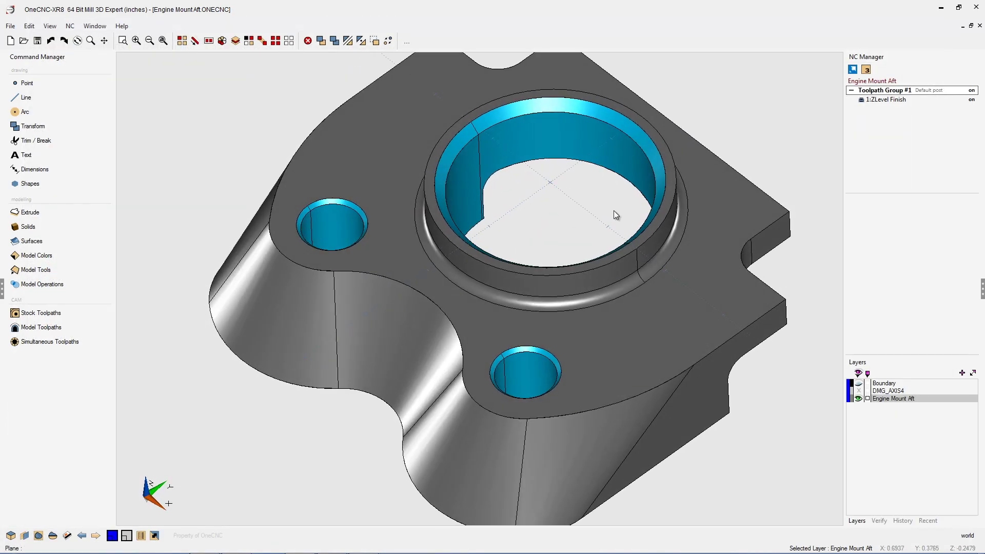
{"action": "scroll", "coordinate": [614, 211], "scroll_direction": "down", "scroll_amount": 1}
{"action": "middle_click_drag", "start_coordinate": [614, 210], "coordinate": [594, 232]}
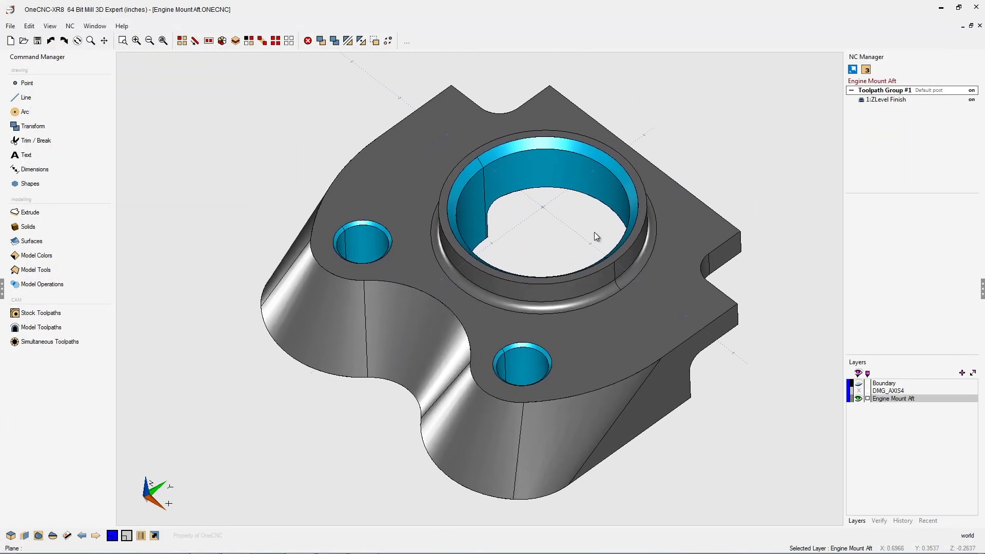